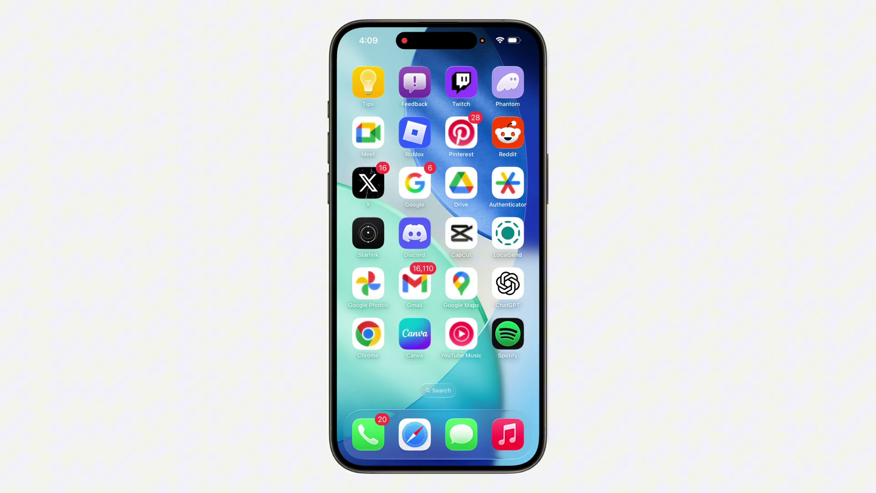
# Step: Launch CapCut and go to the Me profile page
pyautogui.click(461, 234)
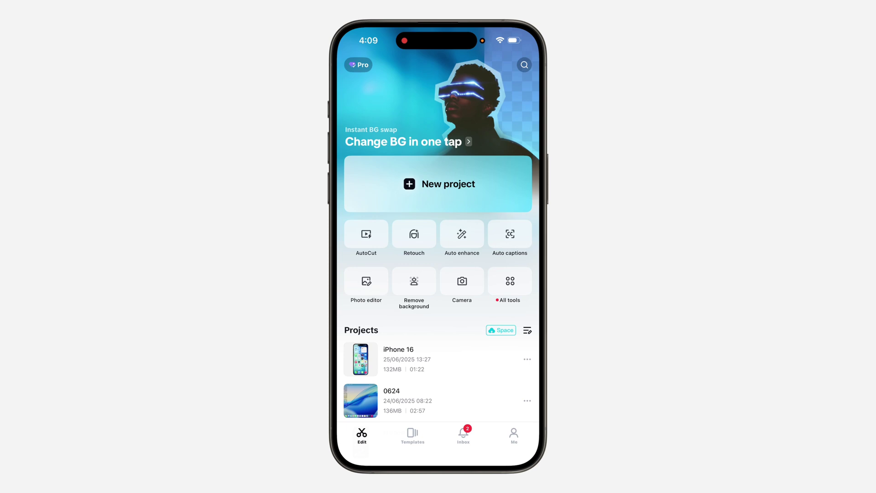
pyautogui.click(514, 435)
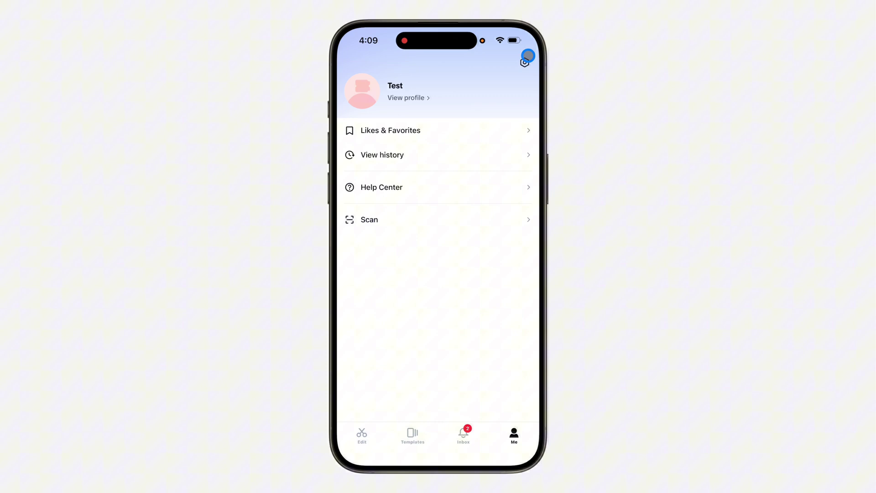
# Step: Sign out of the CapCut account from Settings
pyautogui.click(524, 61)
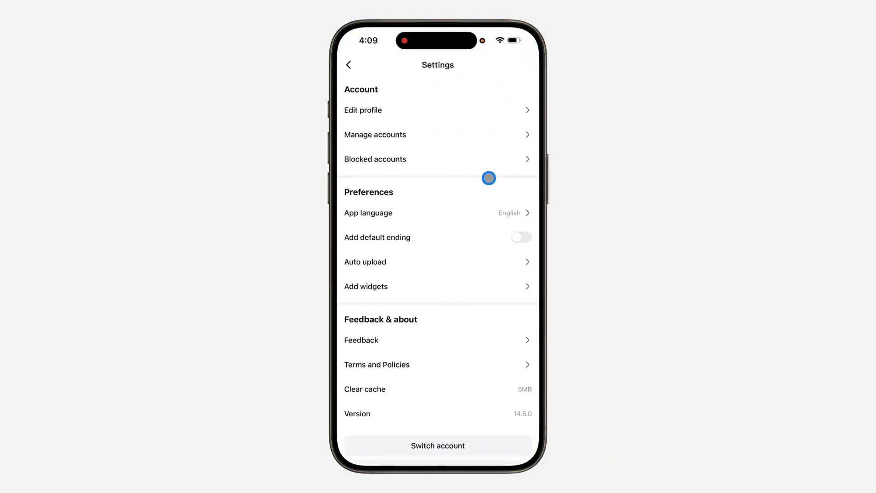
pyautogui.scroll(-3, 489, 219)
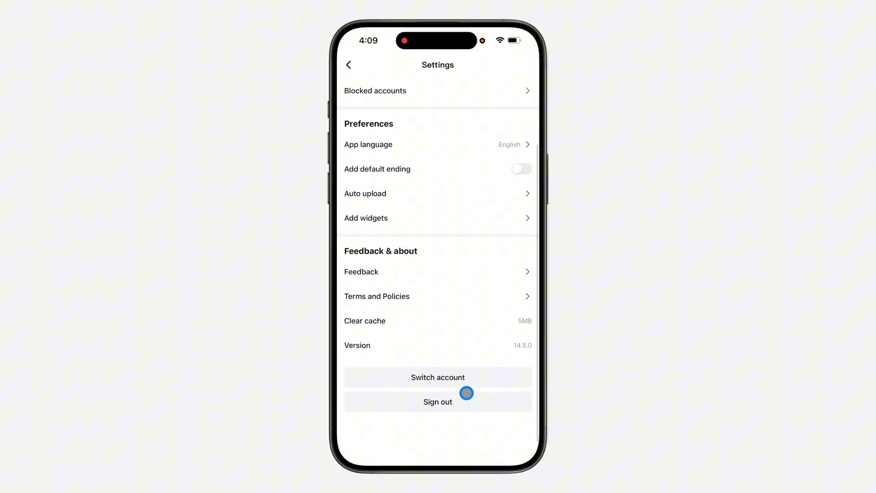
pyautogui.scroll(3, 465, 383)
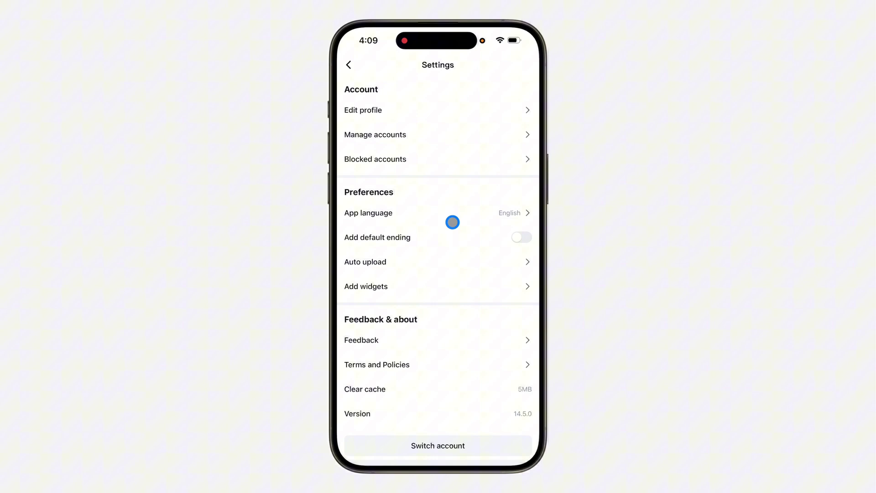
pyautogui.scroll(-3, 452, 222)
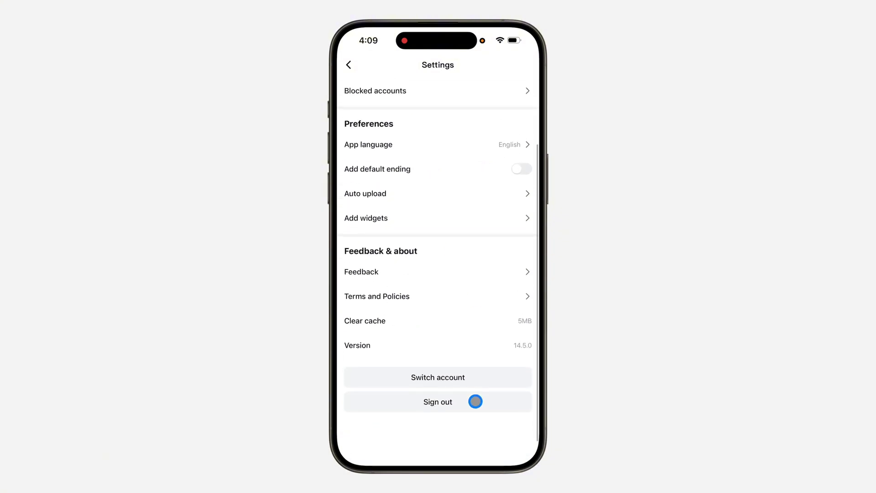
pyautogui.click(475, 401)
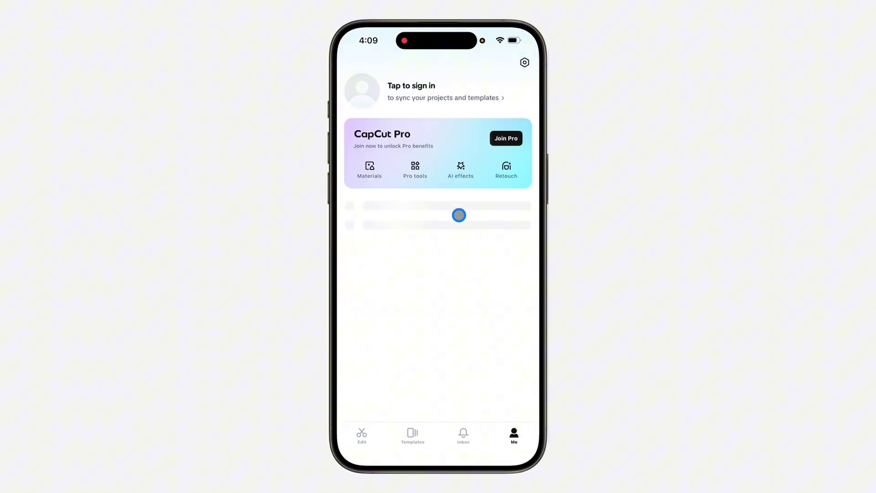
# Step: Start email sign-in, choose Forgot password, and have a reset code emailed
pyautogui.click(426, 83)
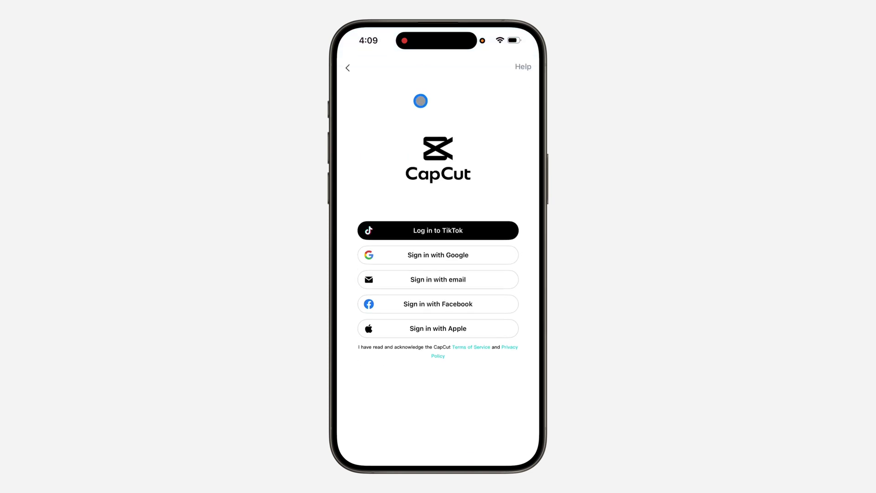
pyautogui.click(486, 277)
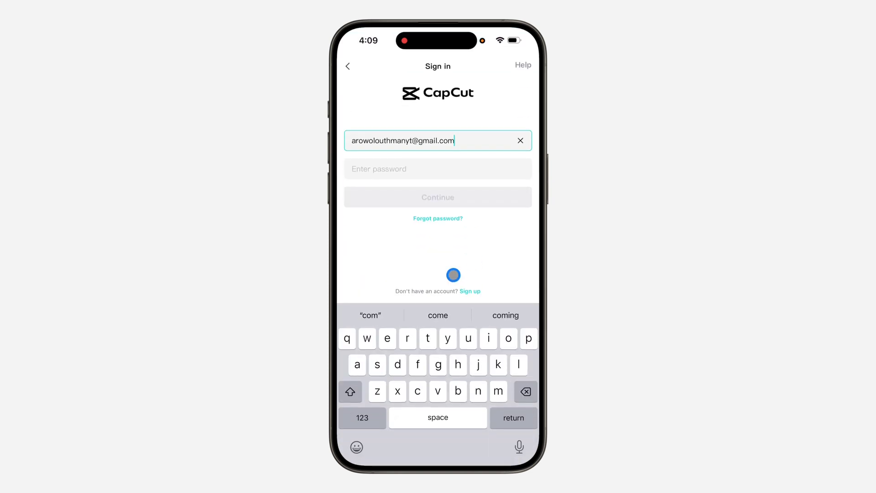
pyautogui.click(438, 217)
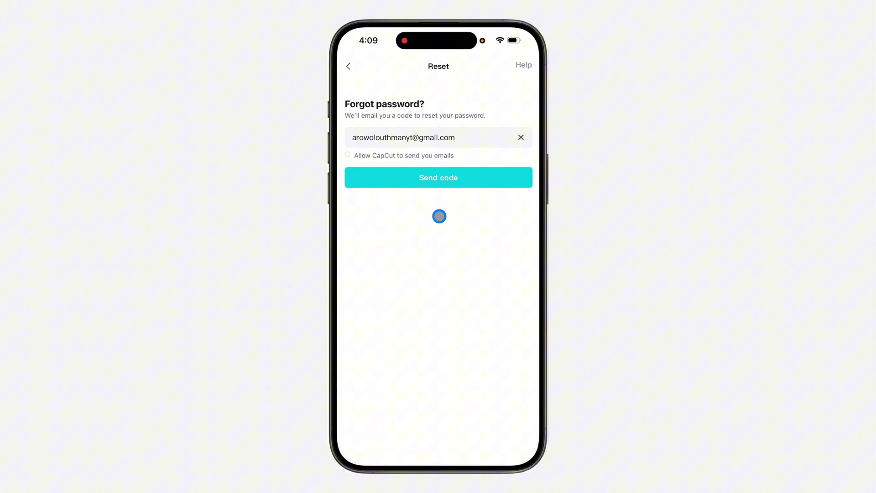
pyautogui.click(471, 177)
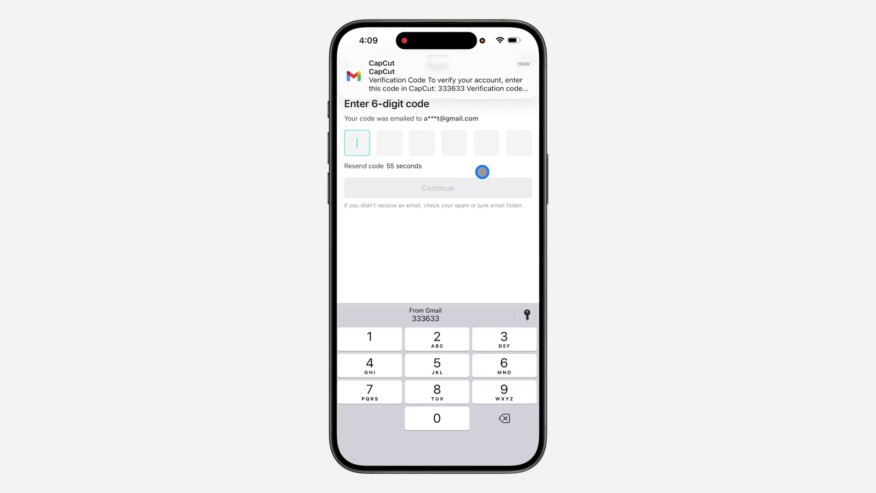
# Step: Submit the emailed code, then save a new 6–20 character password and sign in
pyautogui.click(481, 183)
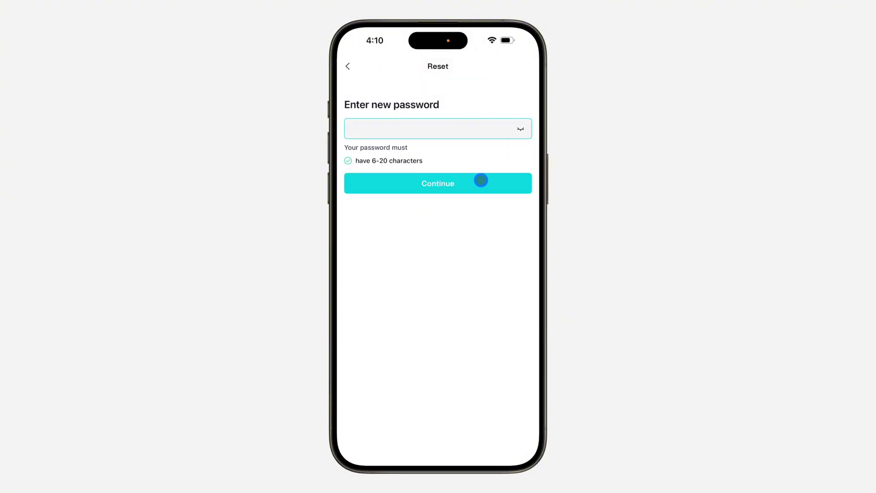
pyautogui.click(480, 181)
pyautogui.click(480, 182)
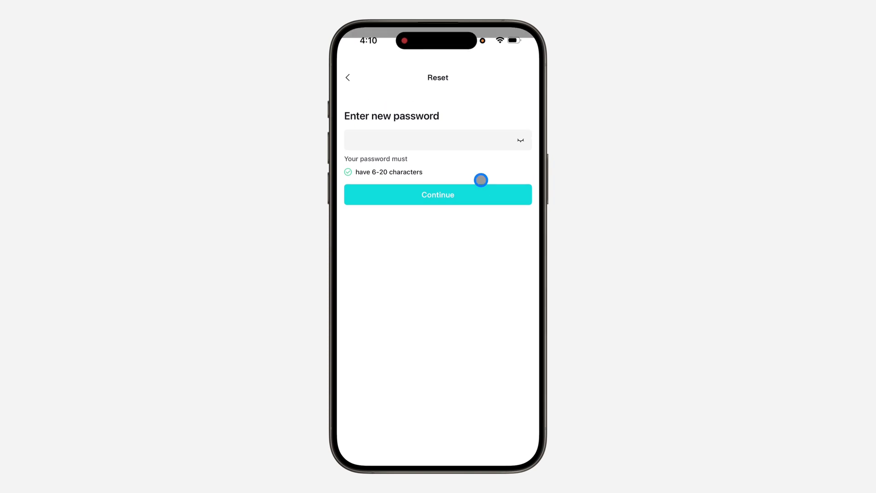